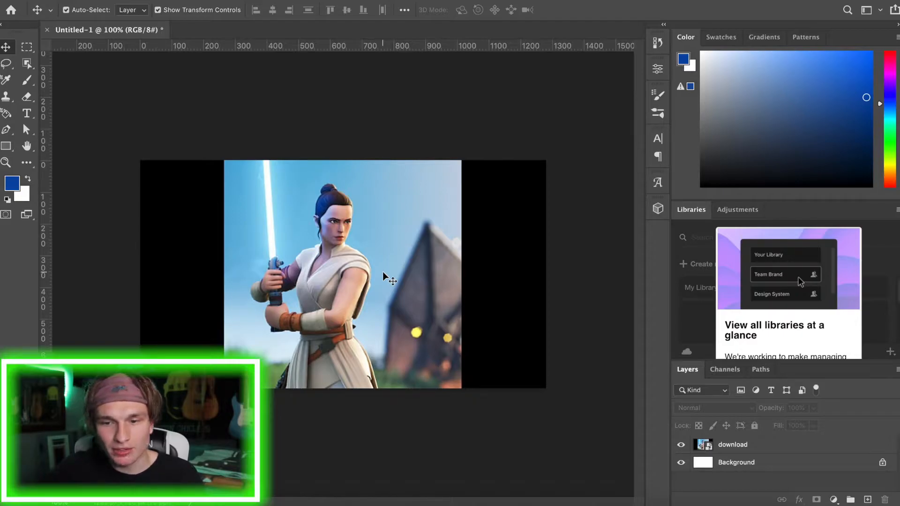
Trace the character's outer edge with the Pen tool from the skirt past the belt up to the shoulder.
left_click(6, 129)
scroll(343, 275, "up", 2)
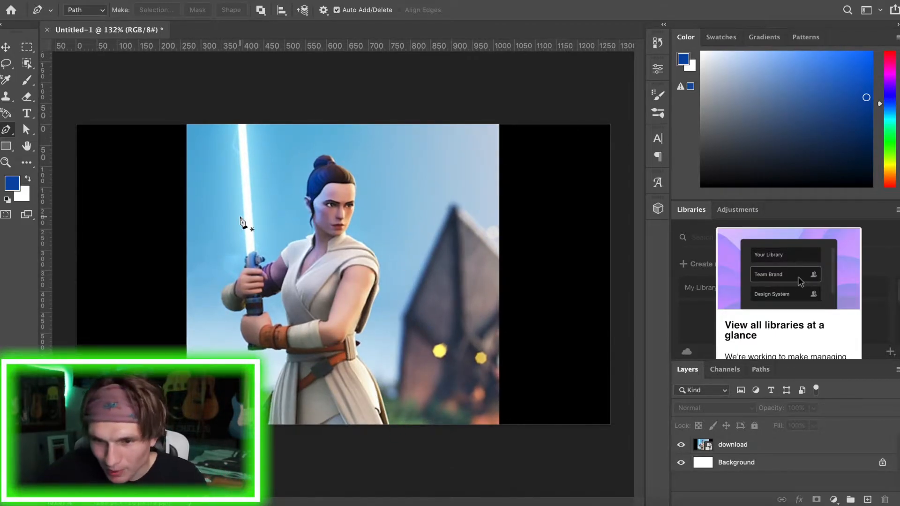
left_click(371, 360)
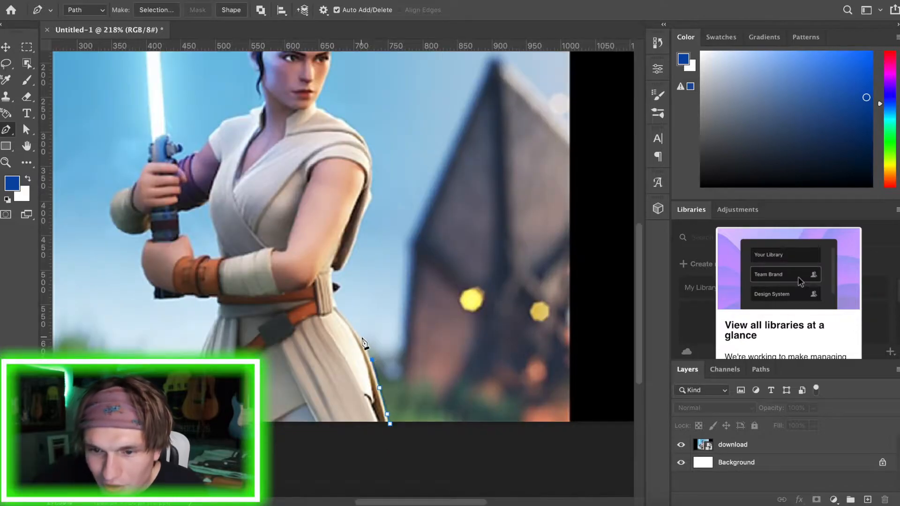
left_click(361, 336)
left_click(335, 305)
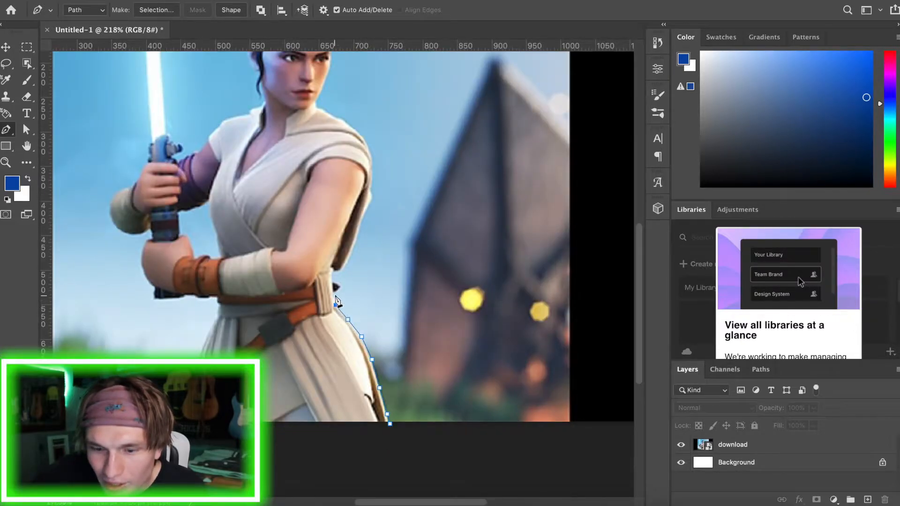
left_click(333, 294)
left_click(340, 287)
left_click(332, 271)
left_click(349, 256)
left_click(357, 234)
left_click(372, 201)
left_click(371, 187)
left_click(370, 167)
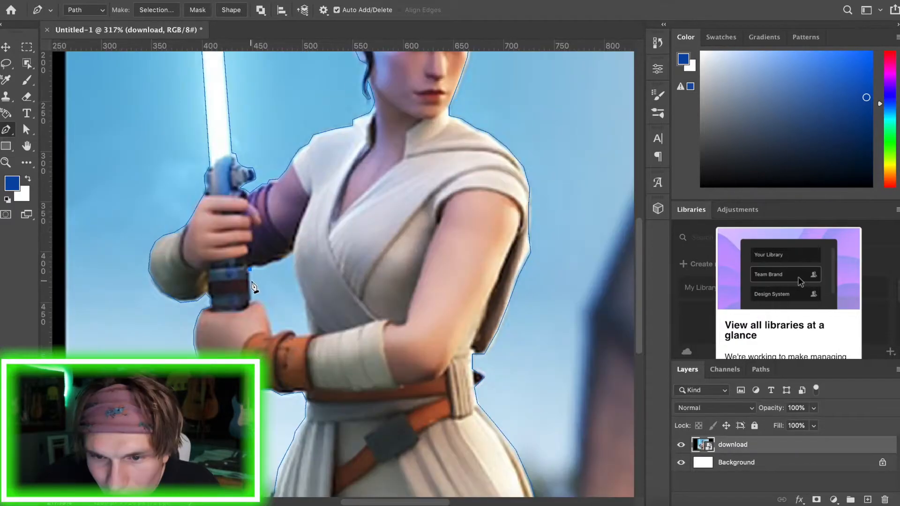
Trace the gap between the character's arms and torso, and mask the image layer with the finished paths.
left_click(251, 288)
left_click(249, 301)
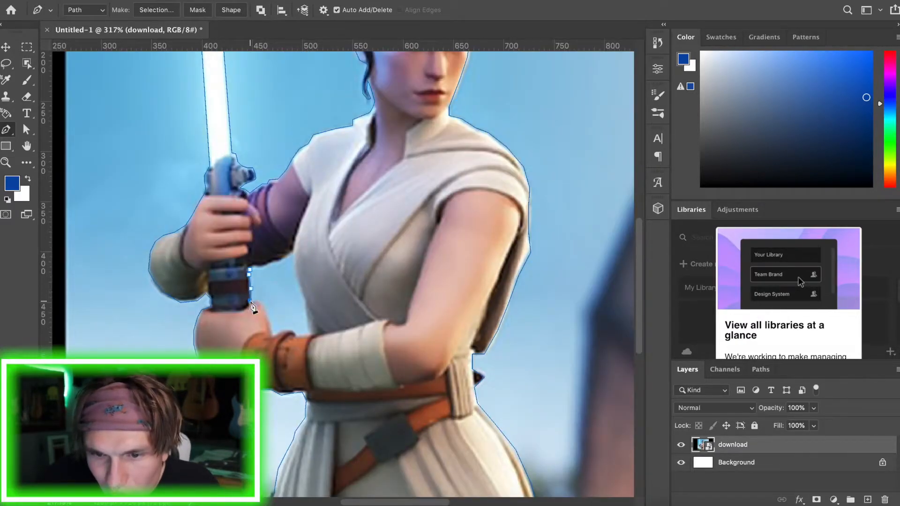
left_click(265, 305)
left_click(268, 325)
left_click(272, 332)
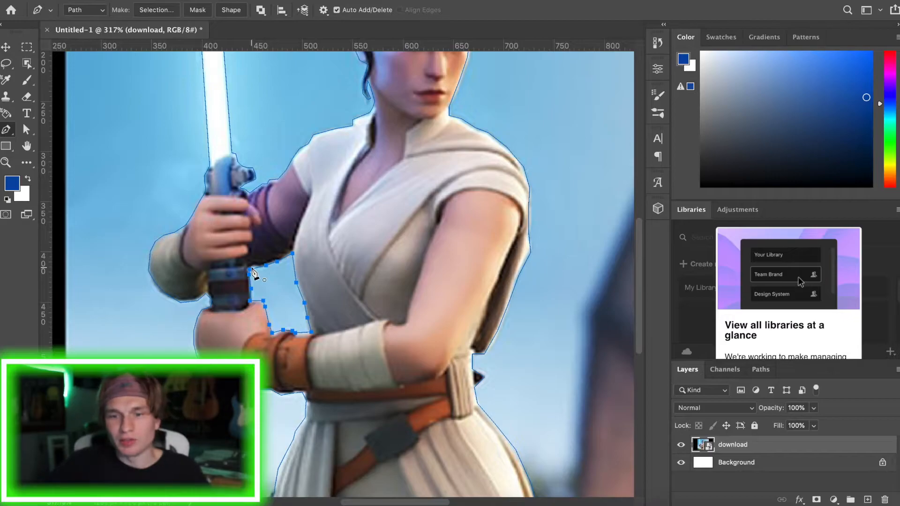
right_click(275, 291)
left_click(287, 293)
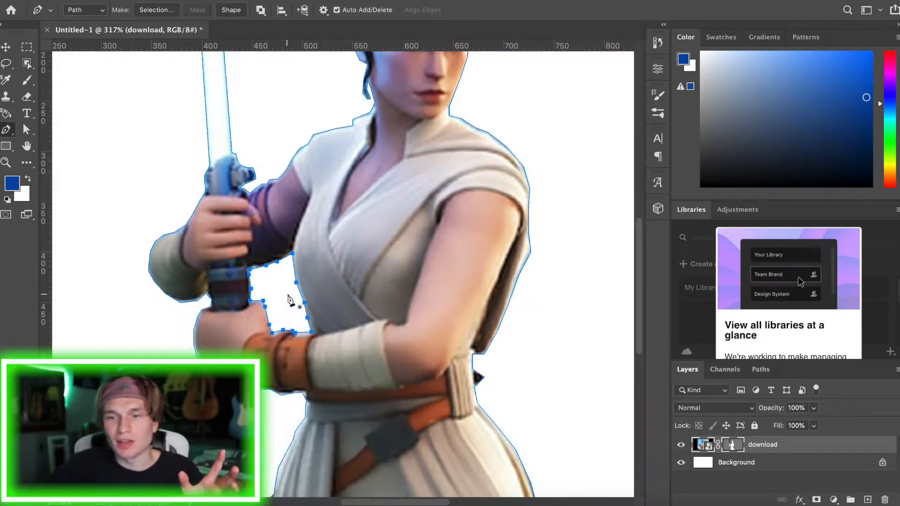
Move the cut-out character across to the right side of the canvas.
scroll(287, 296, "down", 3)
scroll(288, 303, "down", 2)
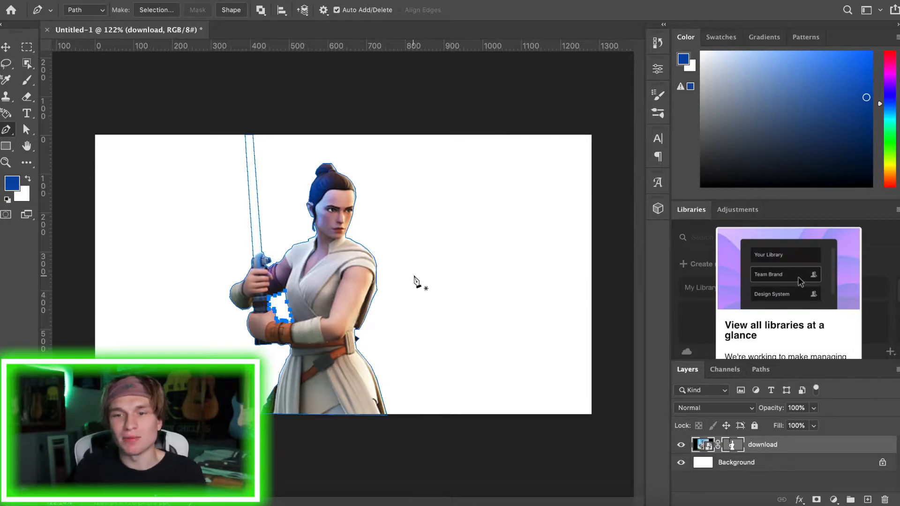
key("v")
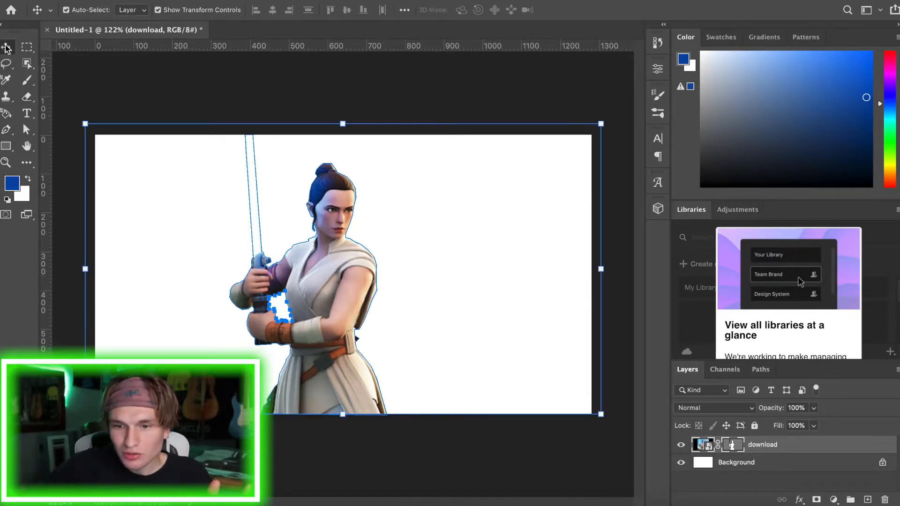
mouse_move(357, 286)
left_mouse_down()
mouse_move(380, 270)
mouse_move(384, 305)
mouse_move(381, 247)
mouse_move(362, 279)
mouse_move(341, 283)
left_mouse_up()
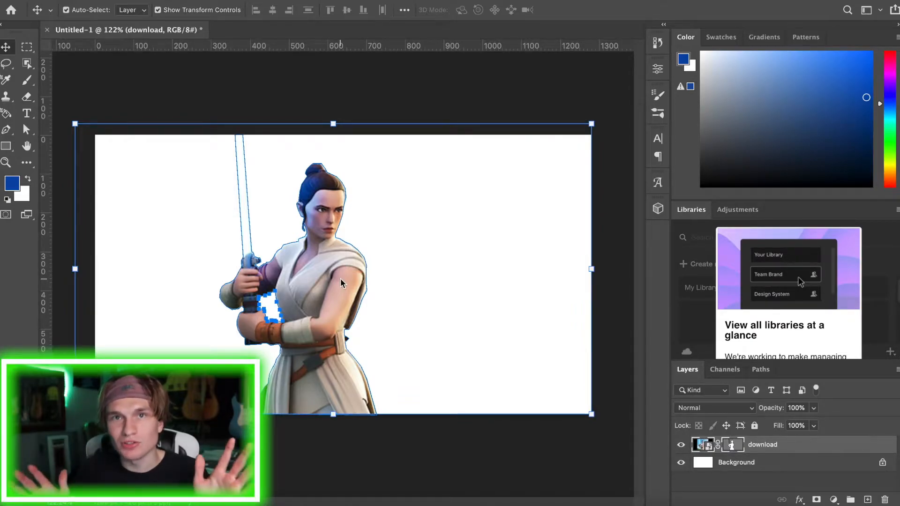
left_click_drag(337, 324, 526, 322)
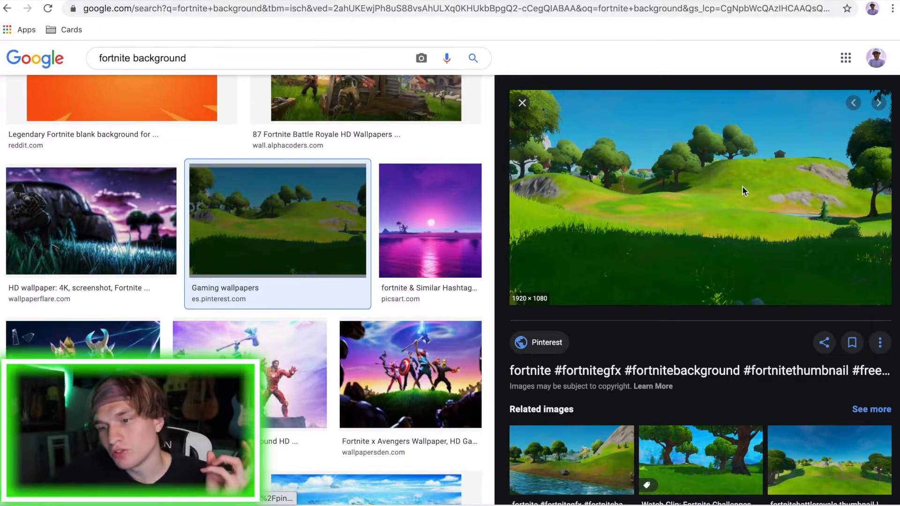
Save the green Fortnite landscape image from the browser and place it in the Photoshop document behind the character.
right_click(722, 201)
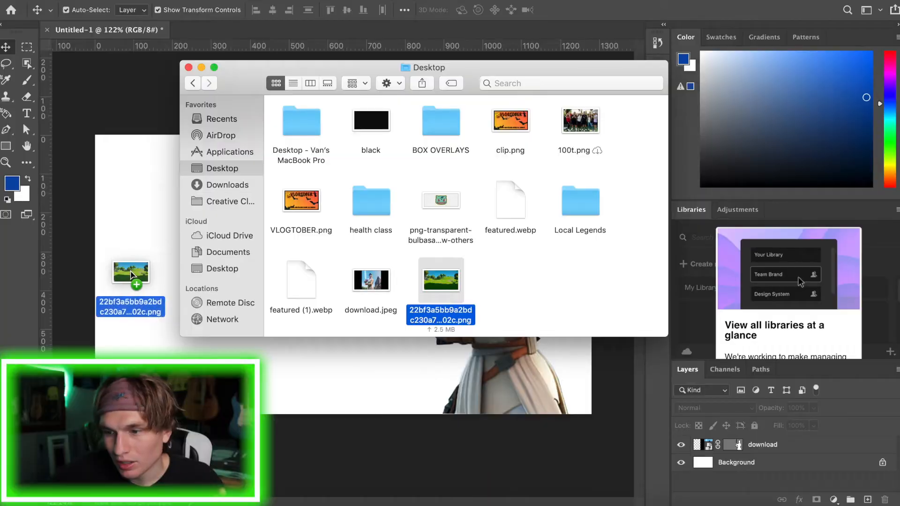
left_click_drag(123, 291, 131, 275)
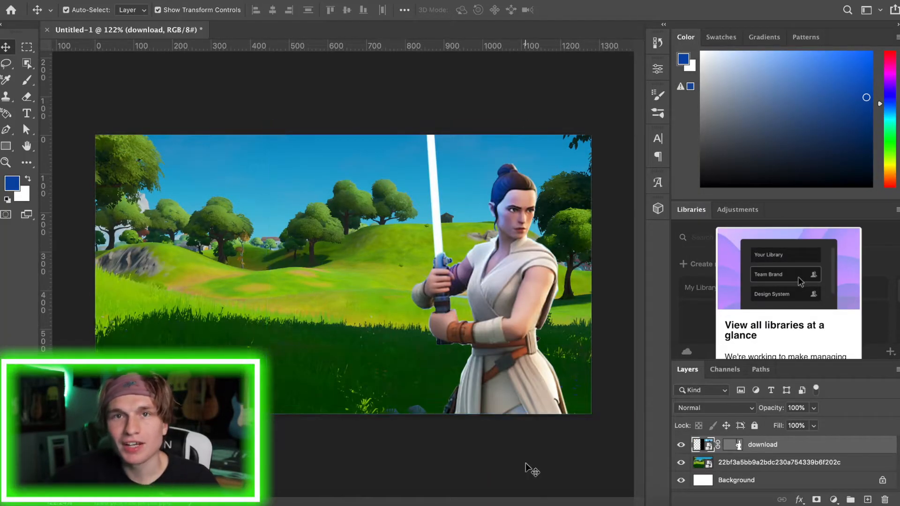
left_click(525, 464)
Give the character layer an outer glow in blue #0d61a8 and a drop shadow.
double_click(894, 448)
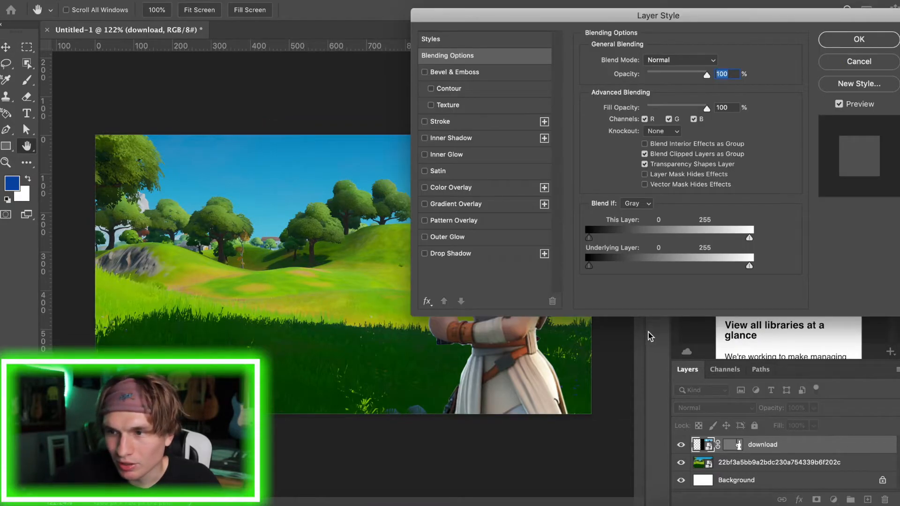
left_click(464, 237)
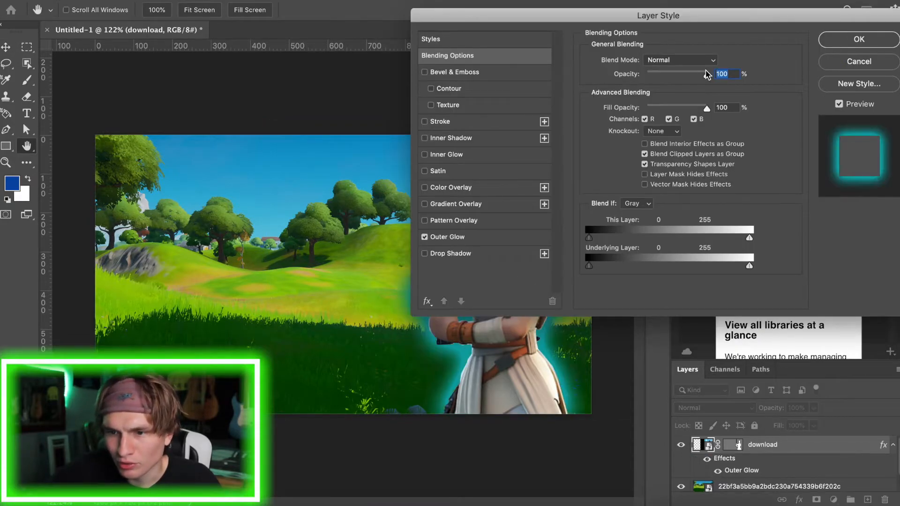
left_click(454, 240)
left_click(614, 104)
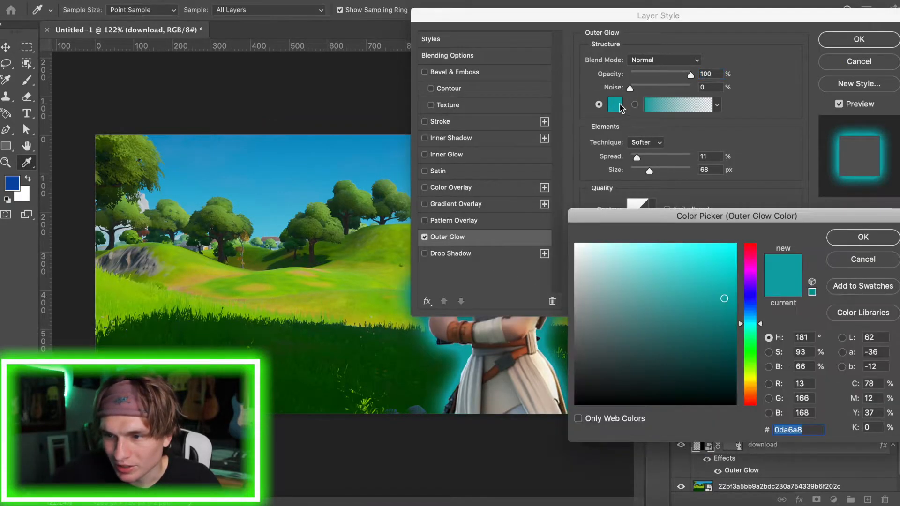
left_click(750, 307)
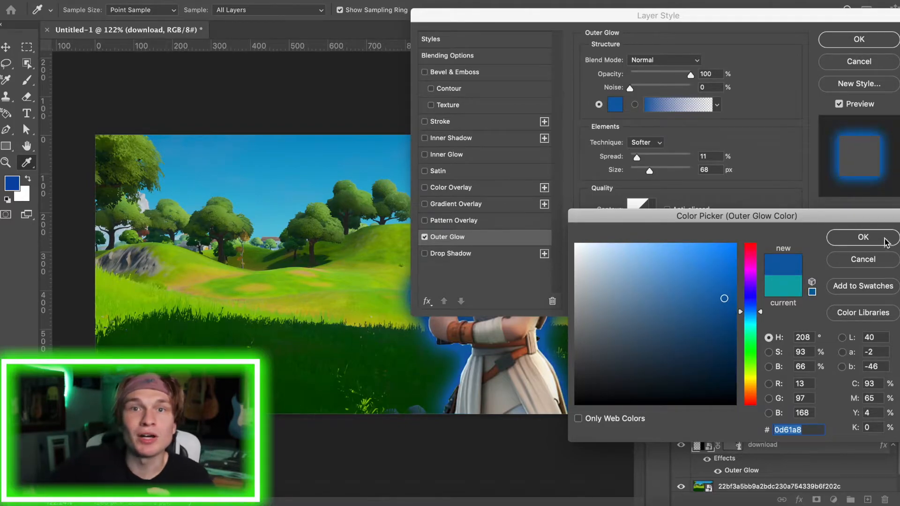
left_click(862, 236)
left_click(426, 253)
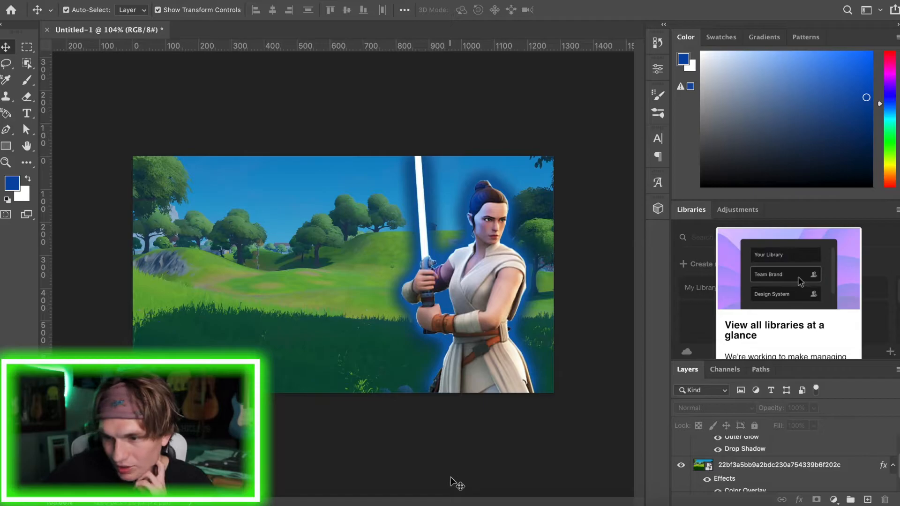
Add an inside stroke of 5 px in a near-white pink to the character layer.
scroll(797, 468, "up", 2)
double_click(881, 444)
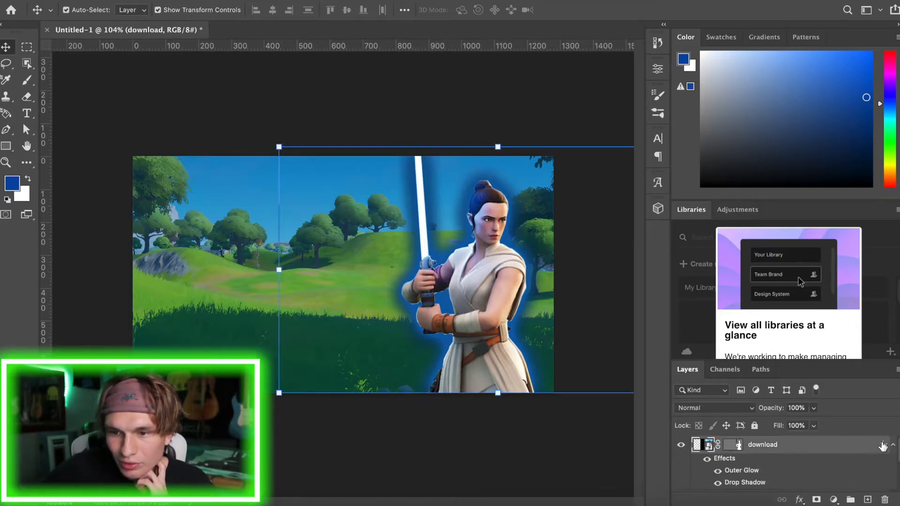
left_click(424, 121)
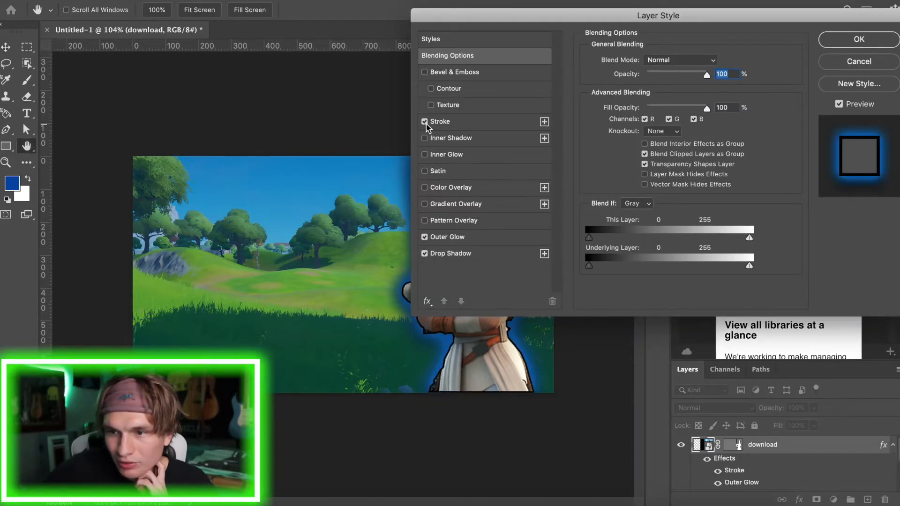
left_click(451, 122)
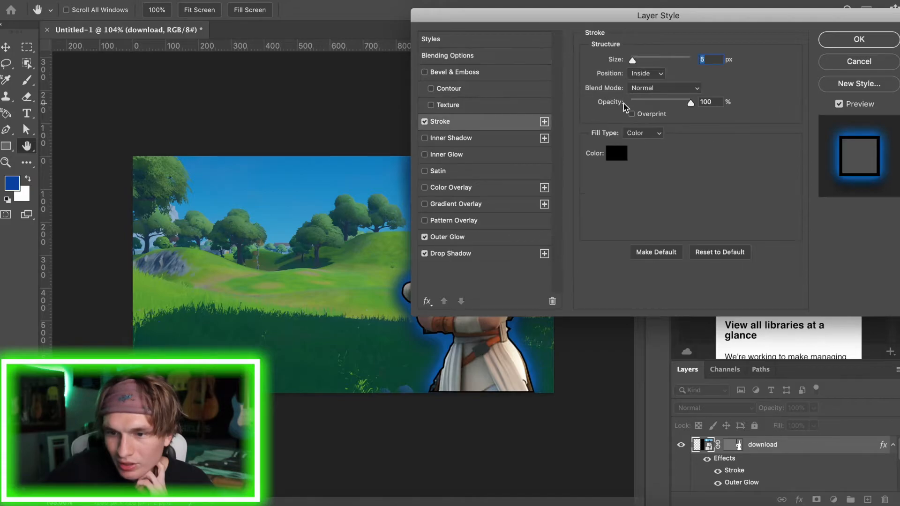
left_click(617, 153)
left_click(582, 245)
left_click(860, 240)
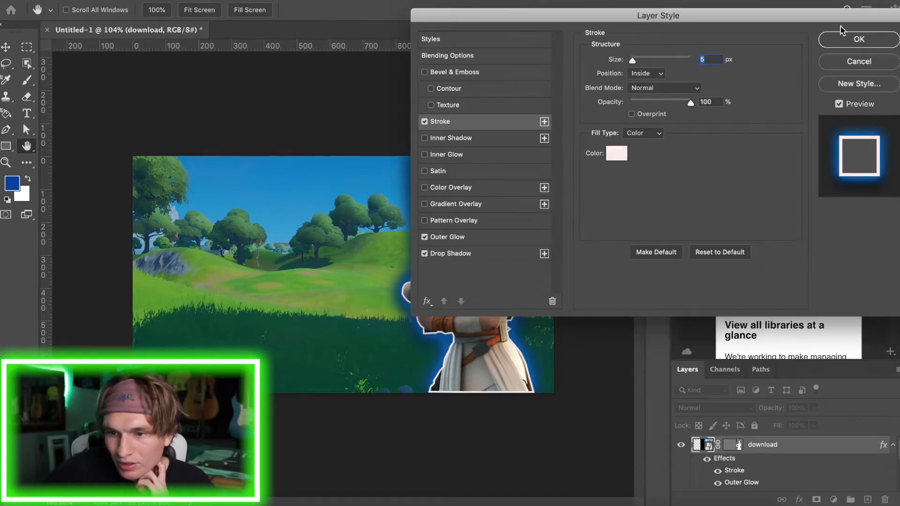
left_click(858, 39)
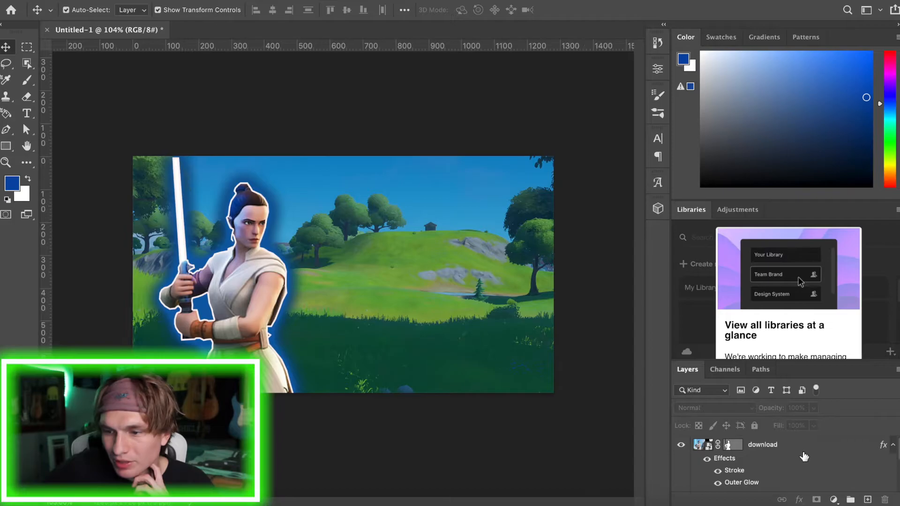
Remove the Color Overlay effect from the landscape background layer.
scroll(804, 456, "down", 3)
scroll(804, 456, "up", 3)
scroll(804, 456, "down", 3)
left_click(804, 457)
double_click(882, 458)
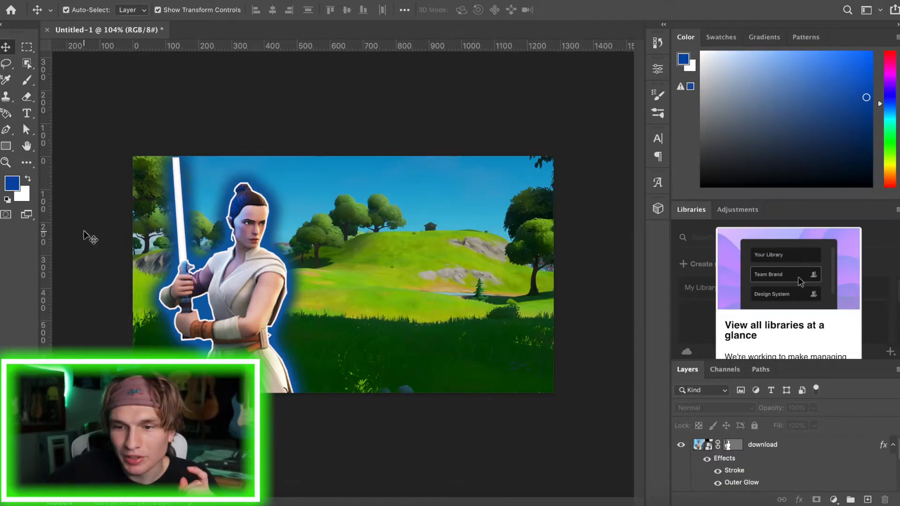
Draw a text box over the landscape beside the character and enter "BEST" in Arial Black.
left_click(27, 113)
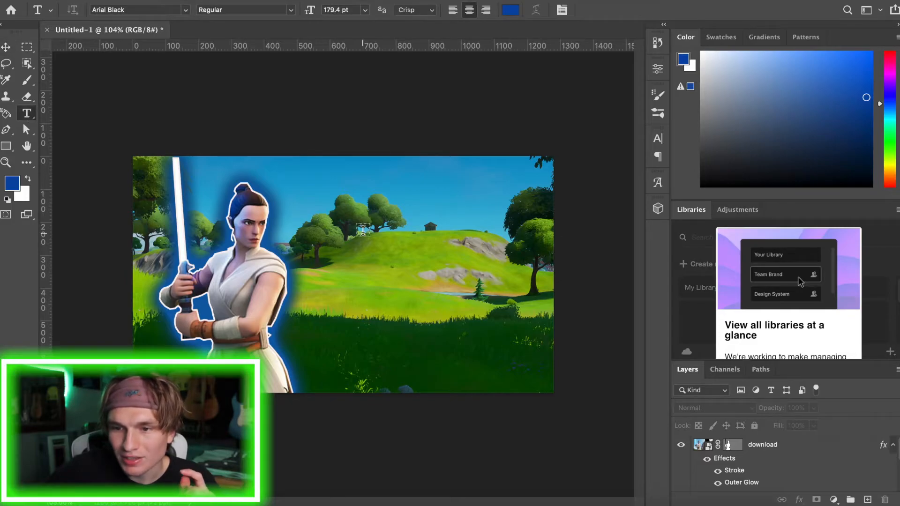
left_click_drag(334, 188, 544, 364)
double_click(479, 307)
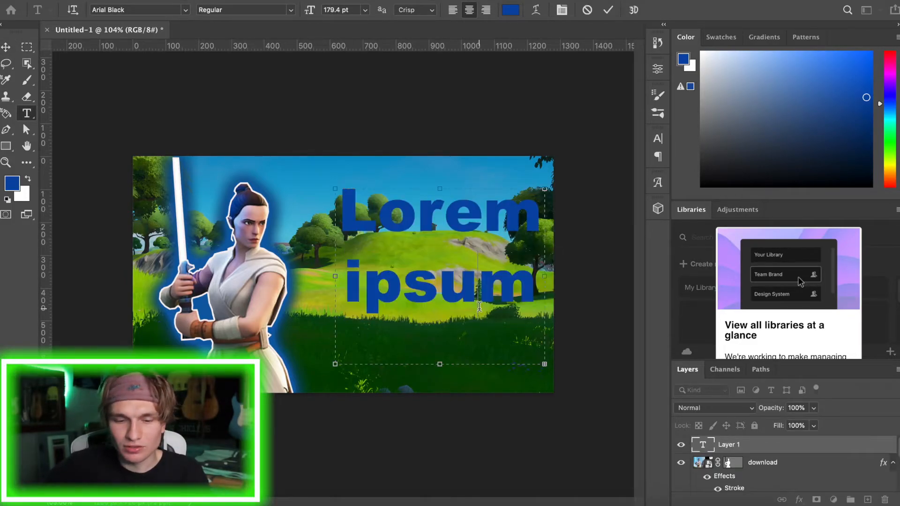
key("super+a")
type("BEST")
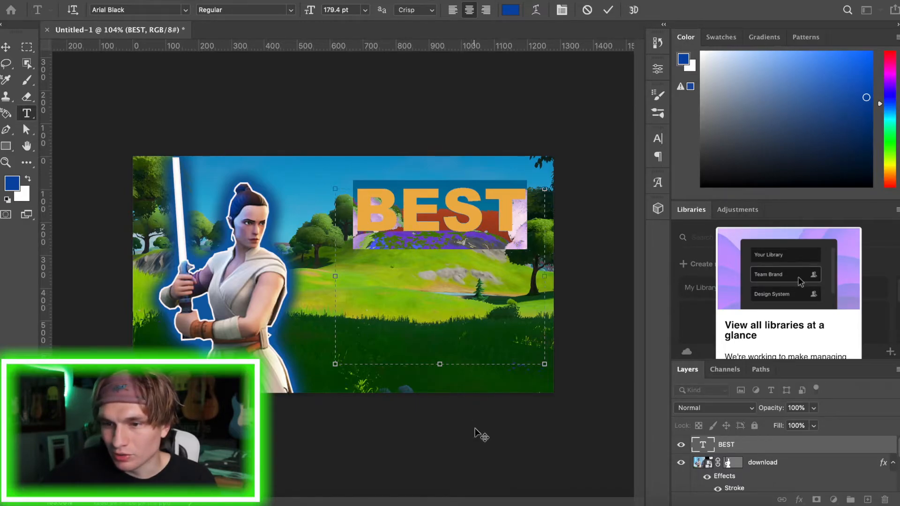
left_click(748, 451)
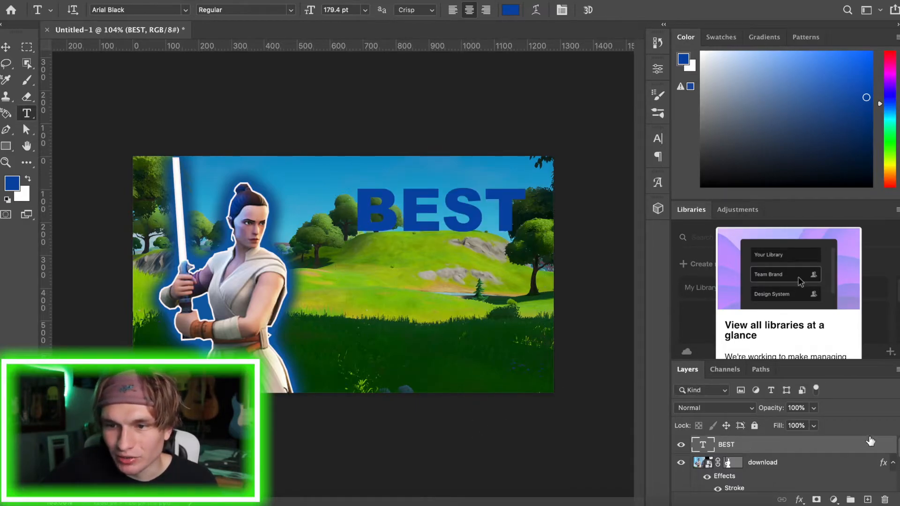
Apply a 5 px black inside stroke and a drop shadow to the BEST text layer.
double_click(888, 447)
left_click(424, 122)
left_click(424, 122)
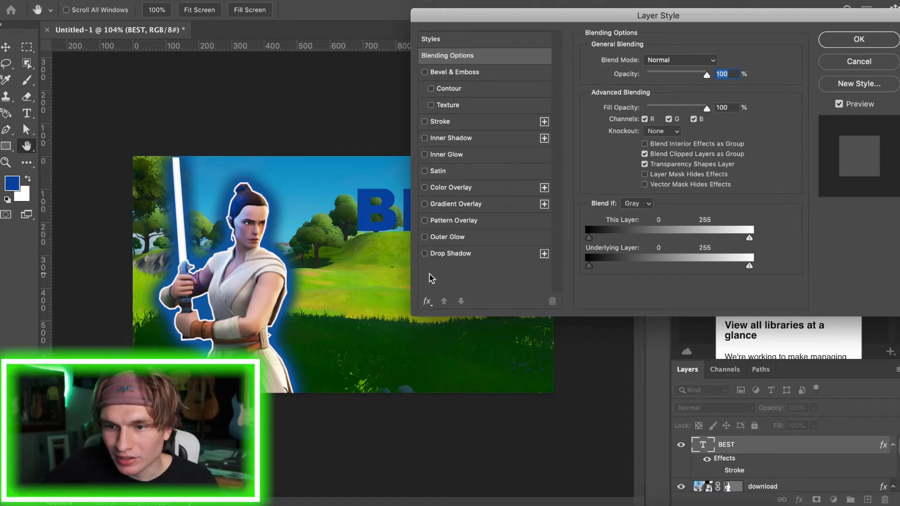
left_click(425, 254)
left_click(425, 253)
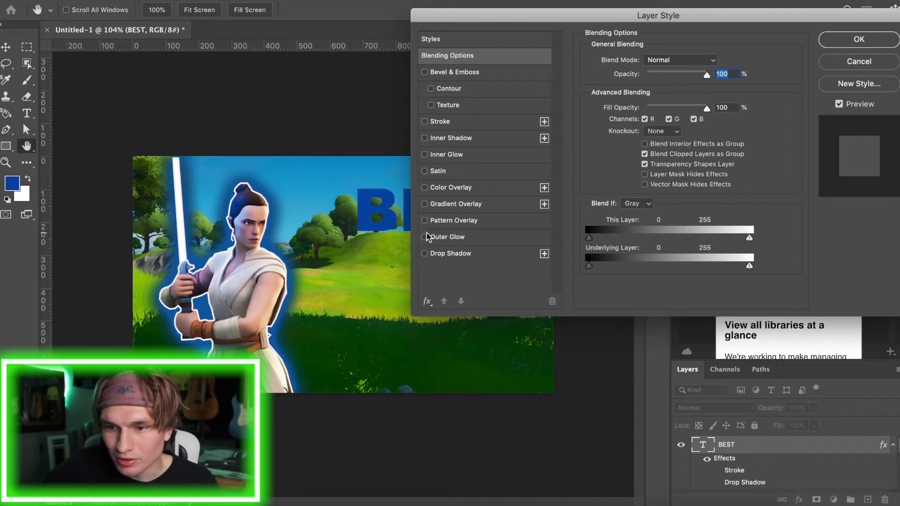
left_click(425, 257)
left_click(424, 237)
left_click(425, 237)
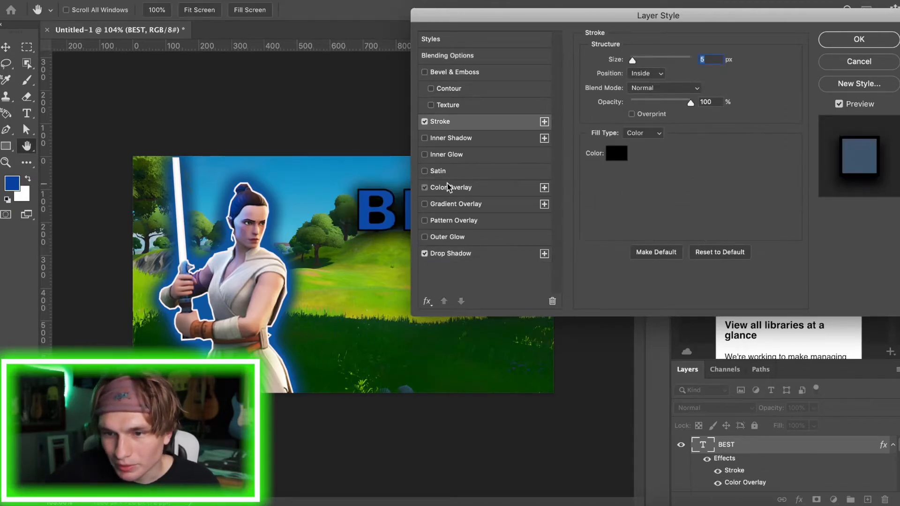
Try a green Color Overlay on the BEST text and switch it off again.
left_click(451, 187)
left_click(714, 62)
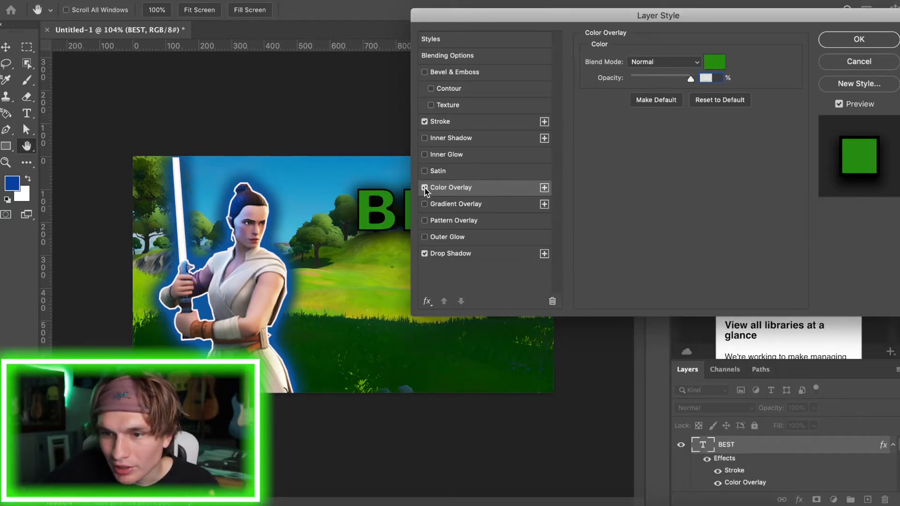
left_click(424, 188)
Apply a Gradient Overlay to the BEST text using the blue-to-white gradient from the Basics presets.
left_click(424, 203)
left_click(699, 90)
left_click(611, 133)
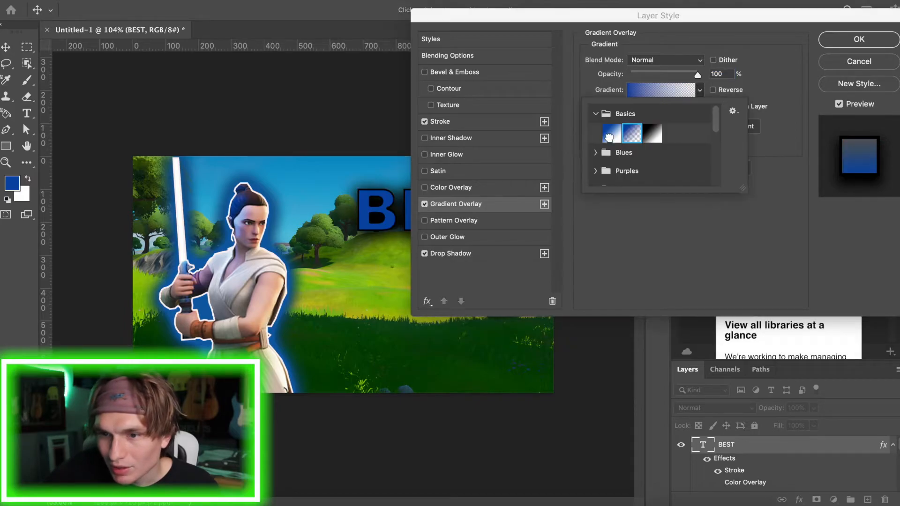
left_click(670, 86)
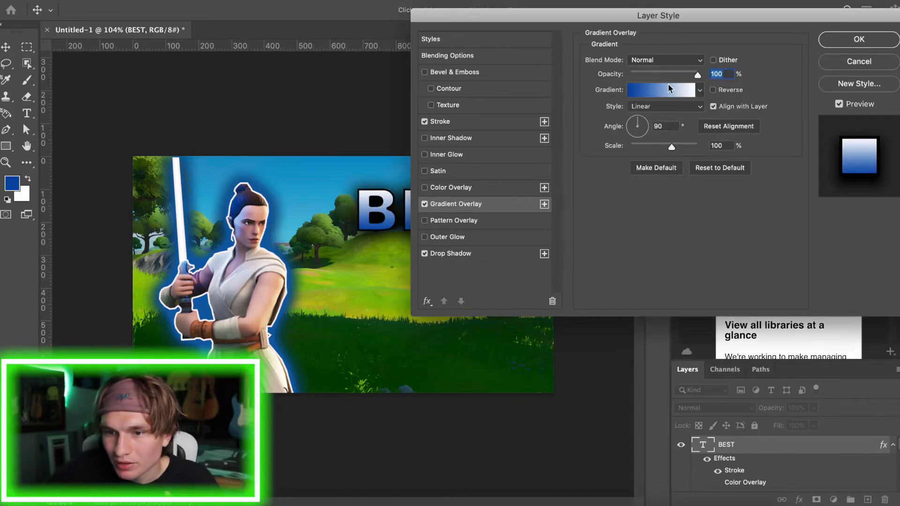
key("Return")
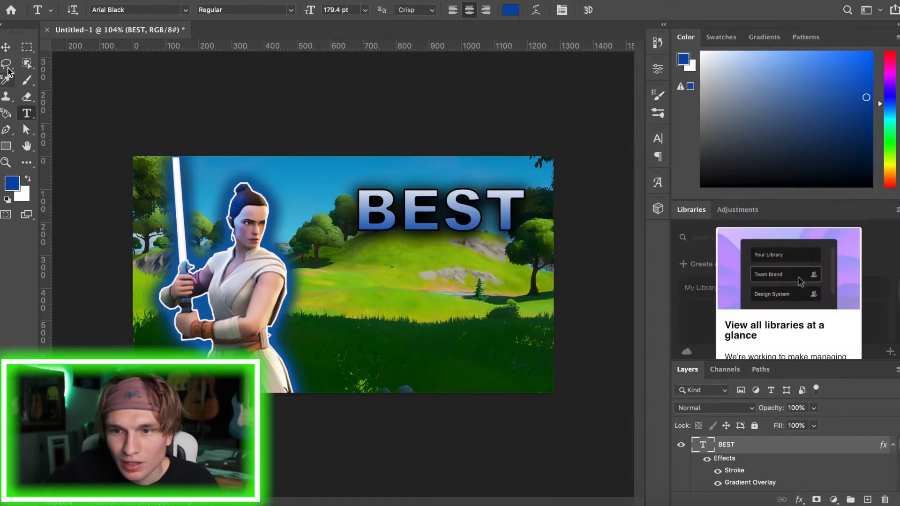
Select the BEST text and change its font from Arial Black to a chunky, cartoon-style display font.
double_click(493, 211)
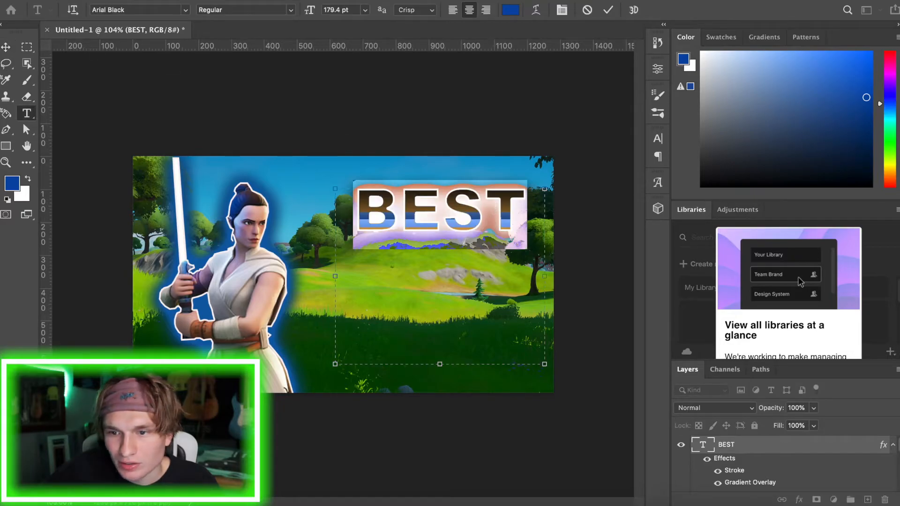
left_click(185, 13)
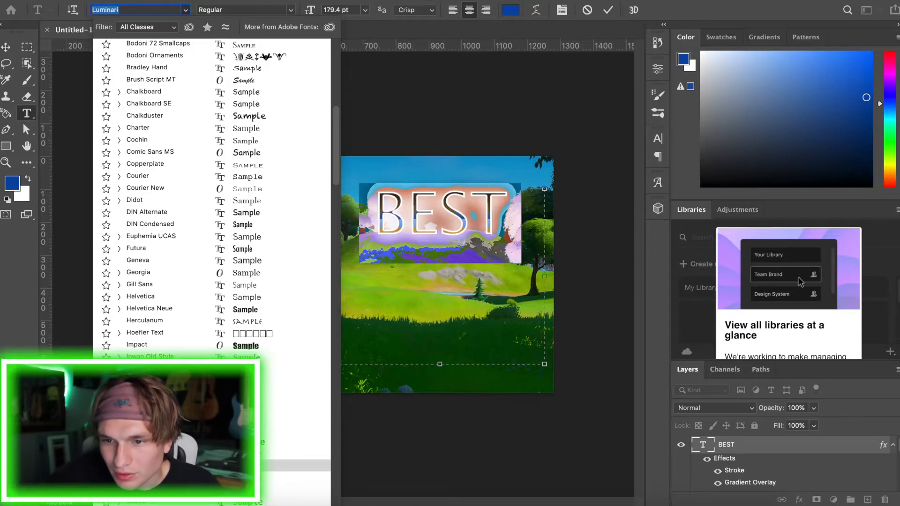
scroll(211, 476, "down", 4)
scroll(211, 407, "up", 2)
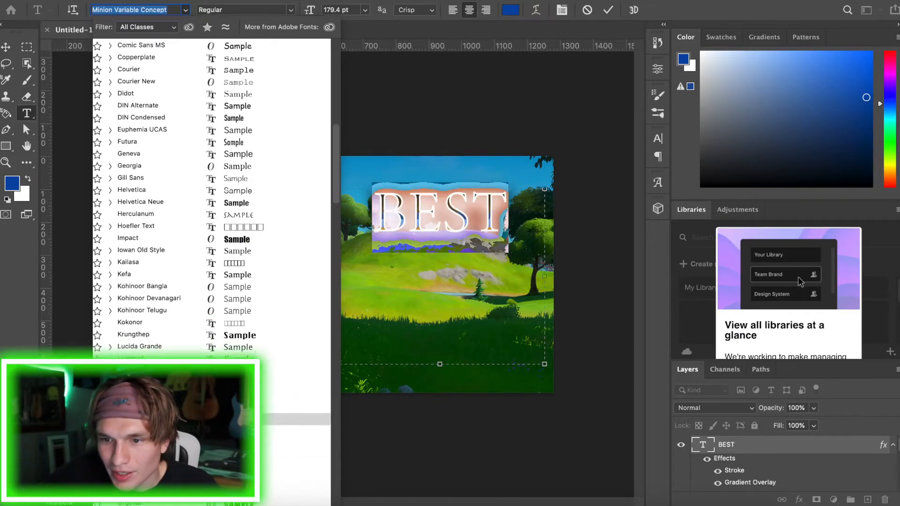
Enlarge the BEST text to about 152%, tilt it about -3.42° and place it in the sky beside the character.
key("super+t")
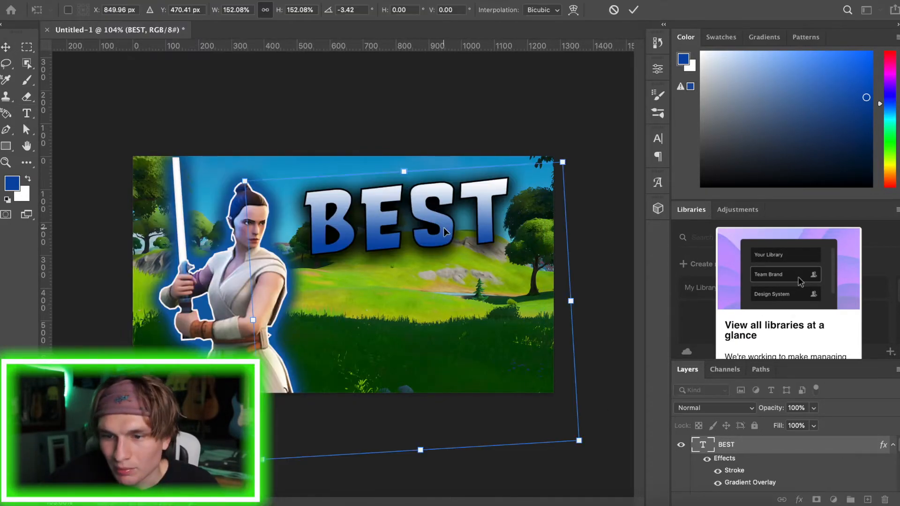
mouse_move(444, 231)
left_mouse_down()
mouse_move(460, 228)
mouse_move(447, 237)
left_mouse_up()
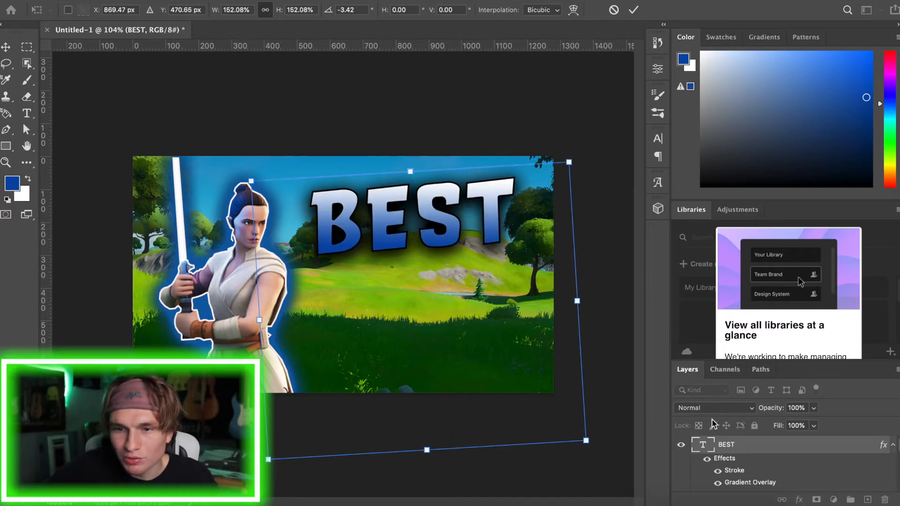
key("Return")
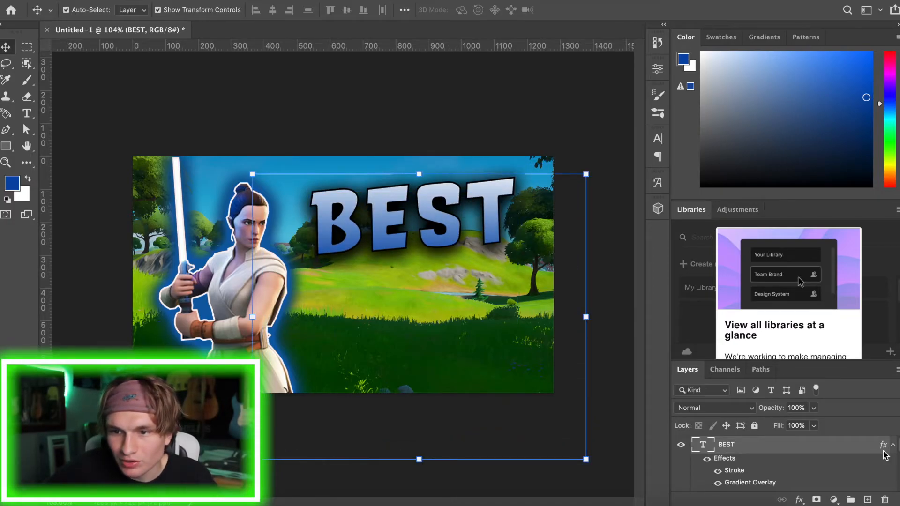
Replace the BEST text's drop shadow with a near-white Outer Glow at 100% opacity, 11% spread and 68 px size.
double_click(883, 447)
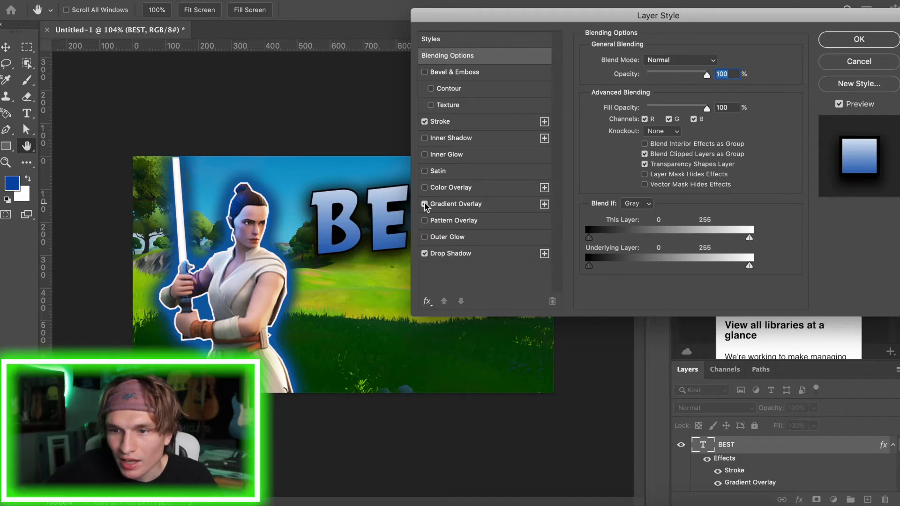
left_click(424, 236)
left_click(448, 236)
left_click(615, 104)
left_click(576, 246)
left_click(865, 237)
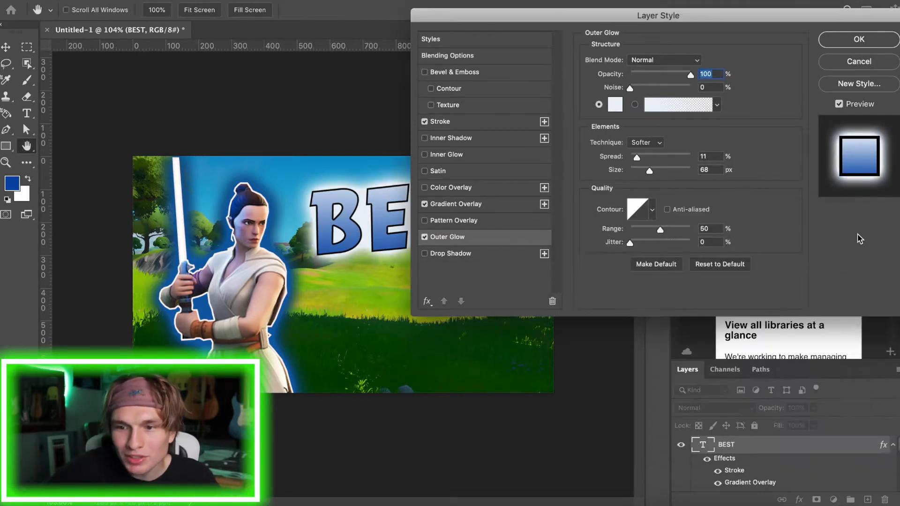
key("Return")
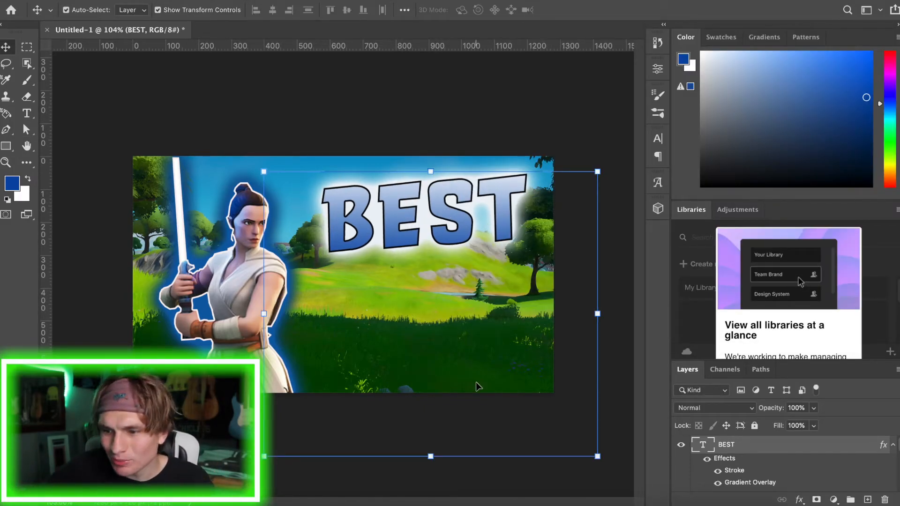
Duplicate the BEST text layer as "BEST copy" and place the copy directly below the original word.
right_click(724, 444)
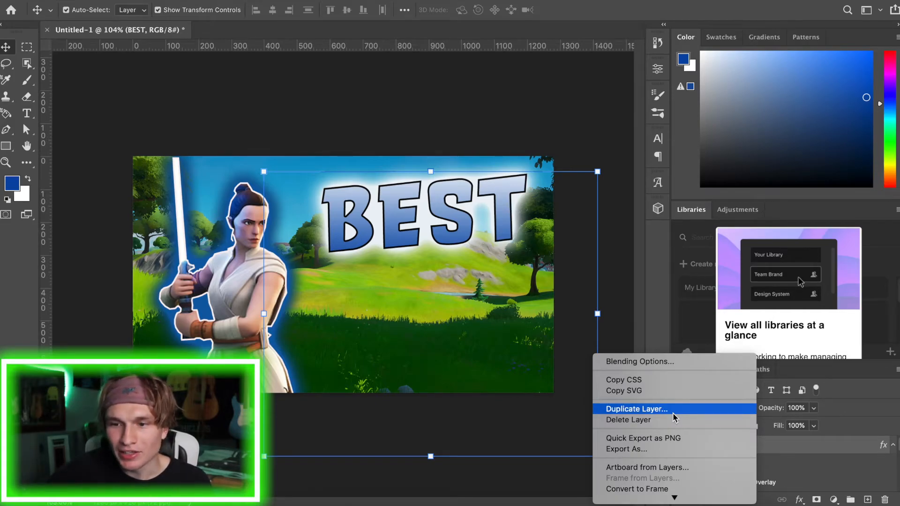
left_click(673, 410)
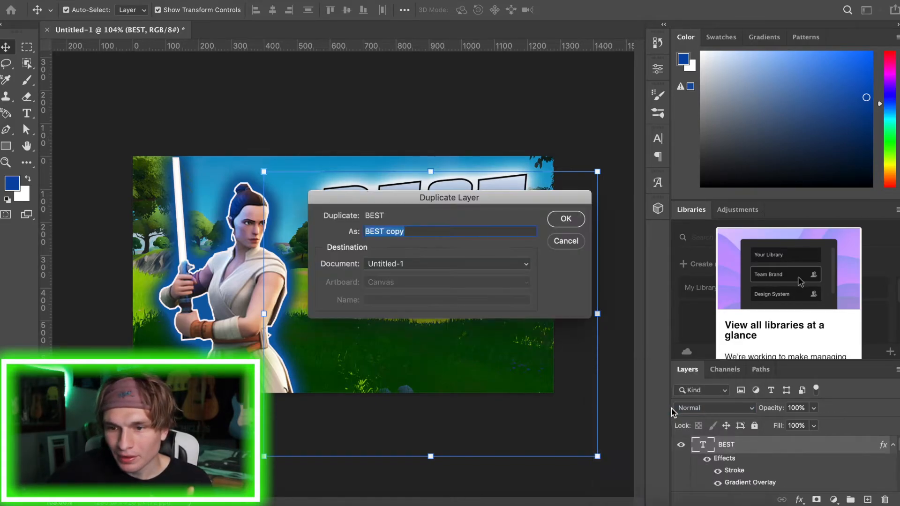
left_click(562, 219)
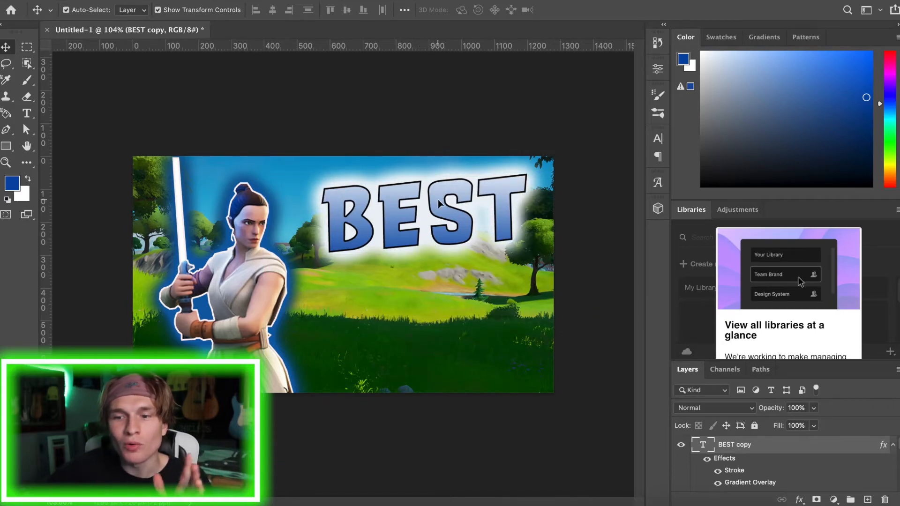
left_click_drag(428, 177, 451, 272)
Replace the duplicated text with "CLIPS" and shift it slightly toward the character.
double_click(448, 278)
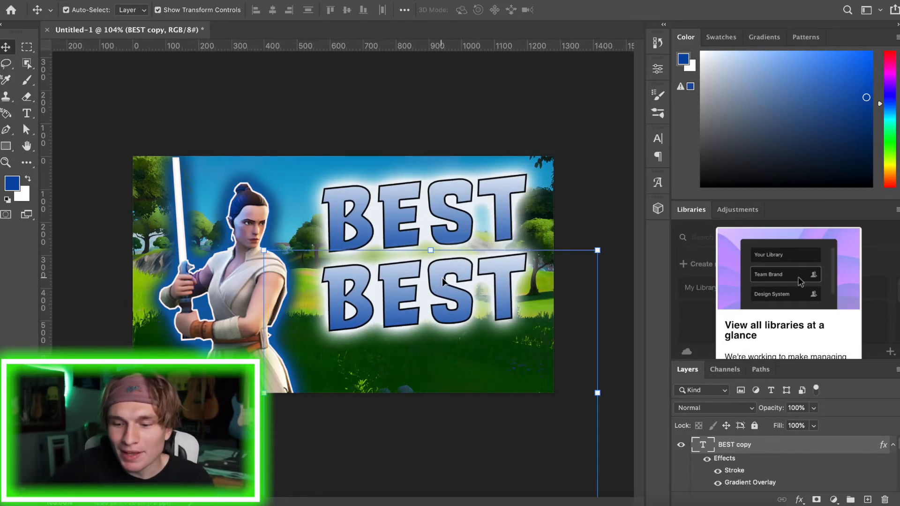
type("CLIPS")
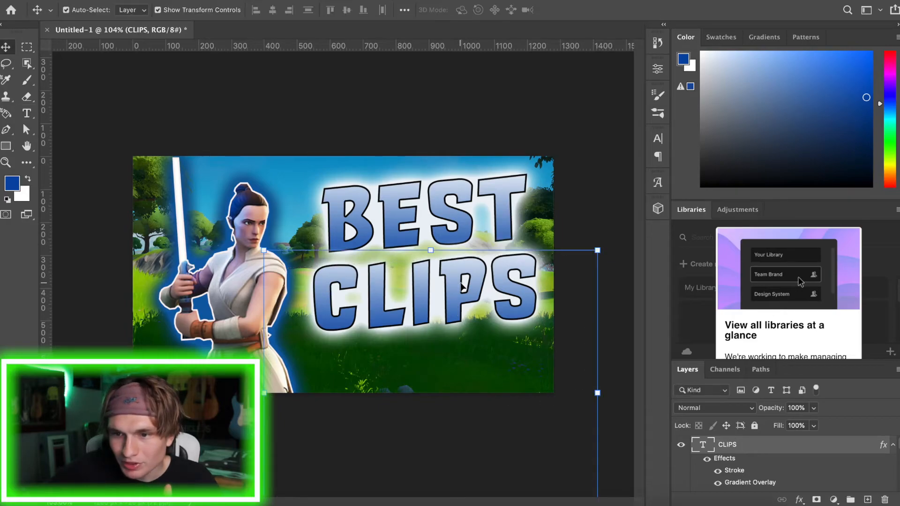
left_click_drag(460, 286, 454, 292)
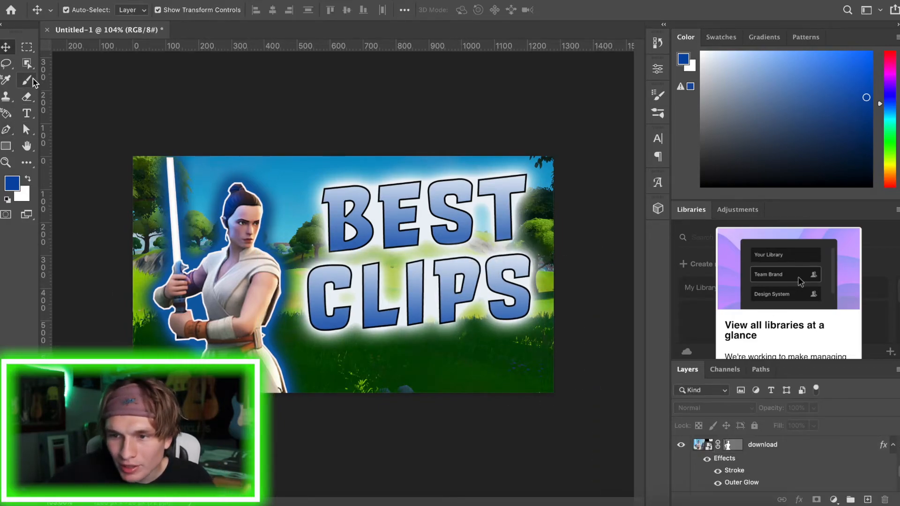
Activate the Brush tool and select the landscape image layer above the Background for painting.
left_click(32, 80)
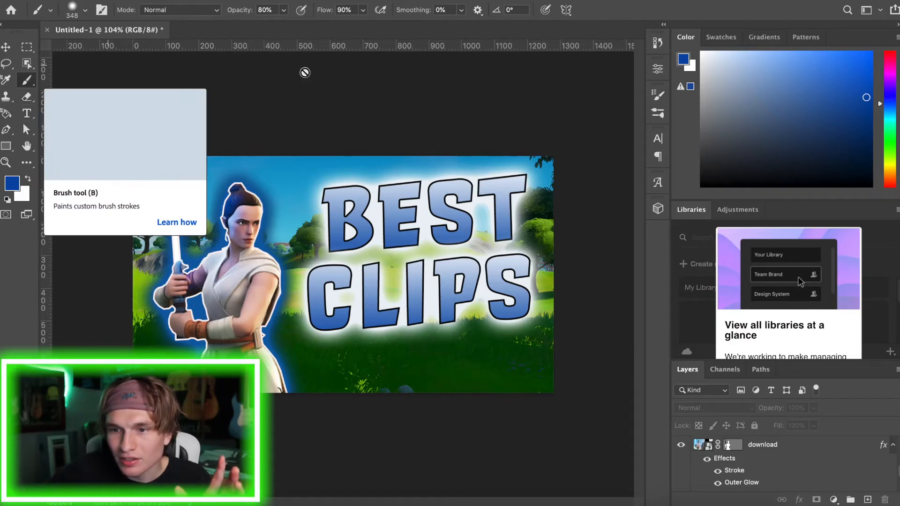
left_click(282, 167)
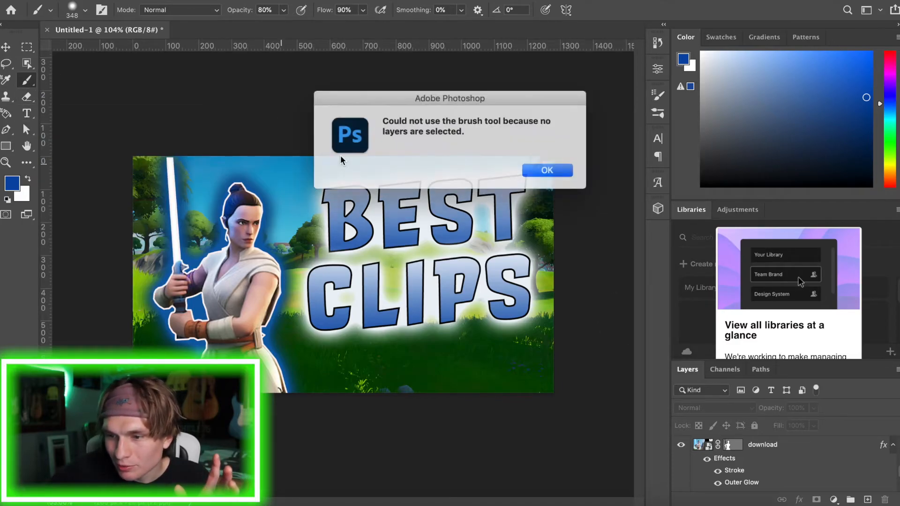
left_click(545, 169)
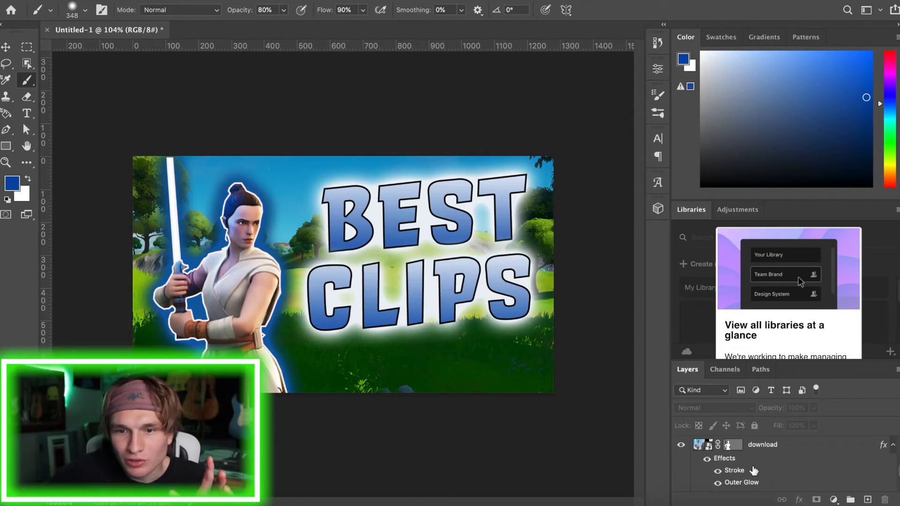
scroll(753, 470, "down", 2)
left_click(764, 441)
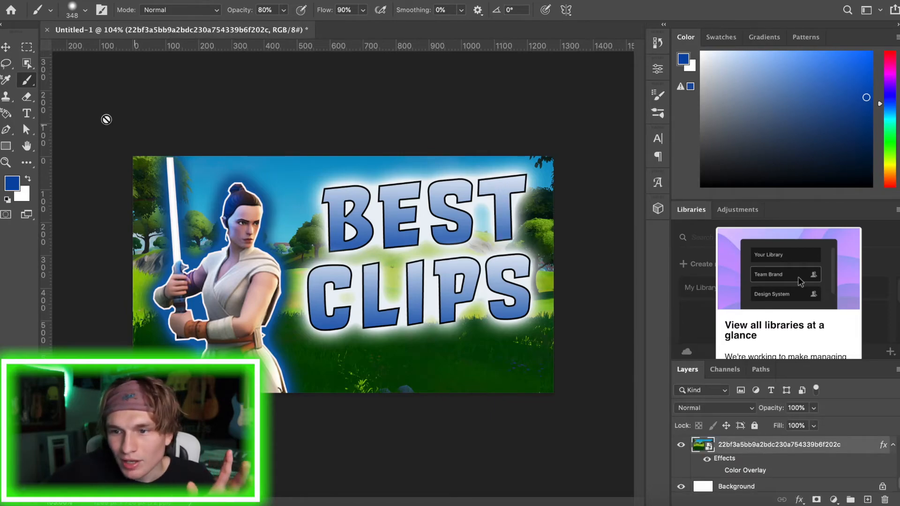
Try rasterizing the landscape smart object for painting with the dark blue brush and undo it.
left_click(161, 161)
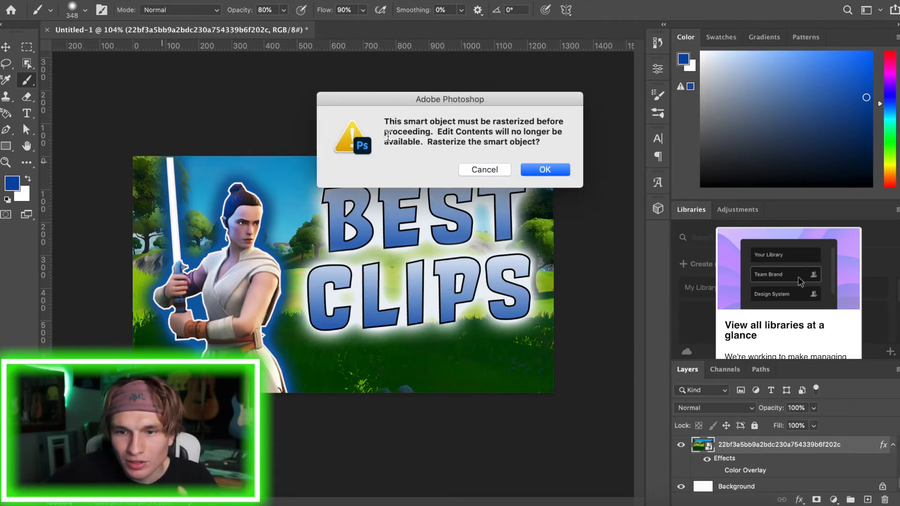
left_click(544, 170)
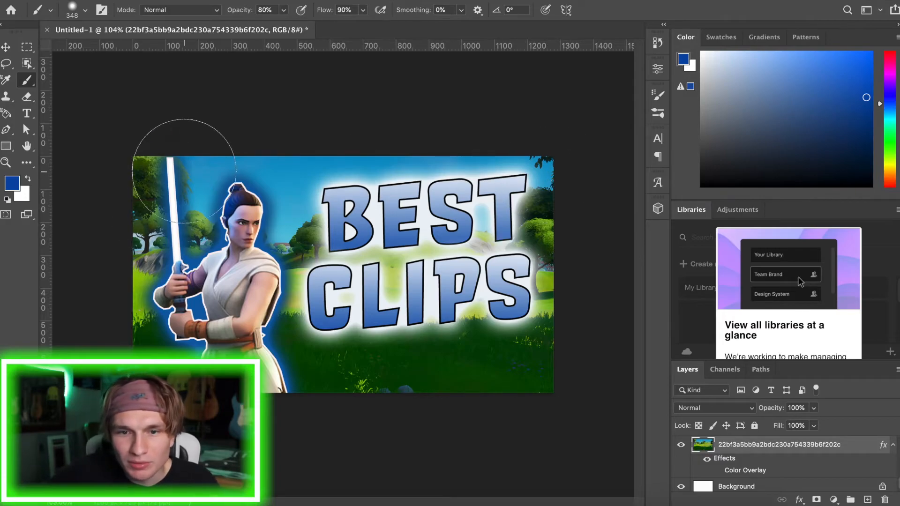
key("ctrl+z")
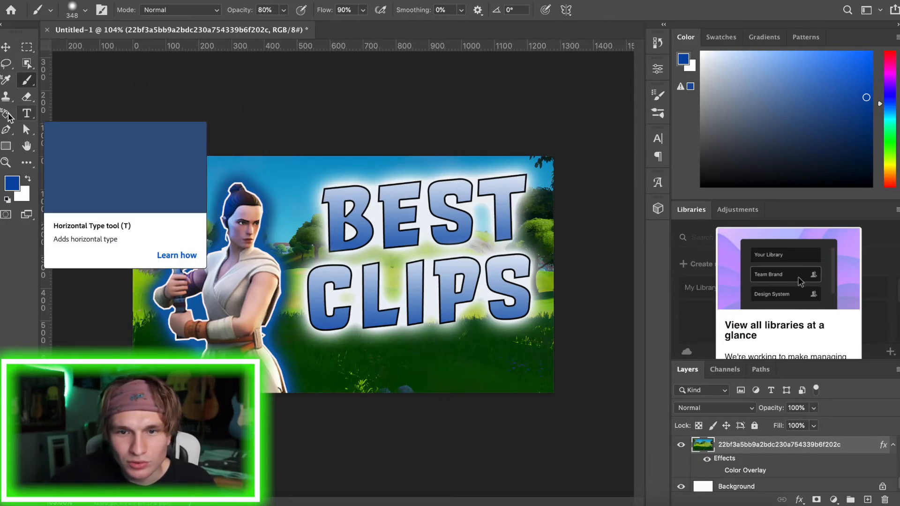
Set the brush to 182 px size and 40% opacity with a bright cyan foreground color.
left_click(82, 9)
left_click(82, 9)
left_click_drag(282, 27, 273, 28)
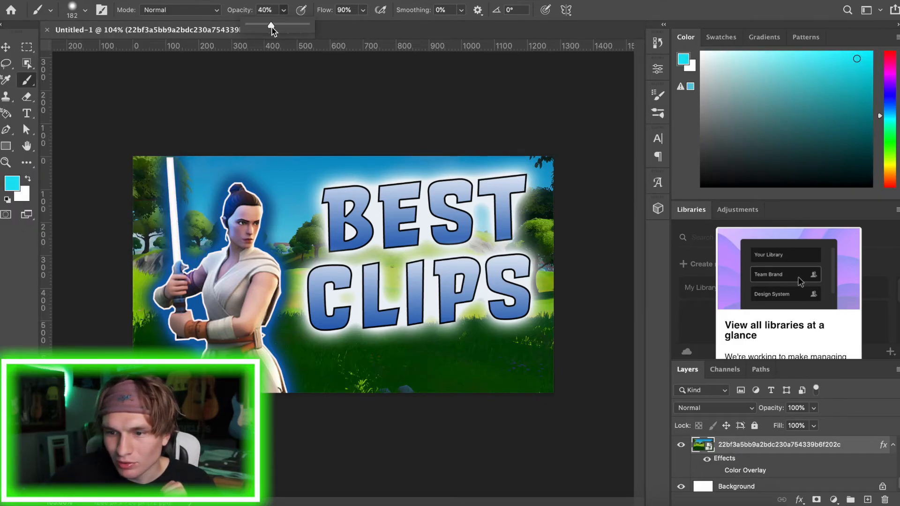
left_click_drag(846, 83, 851, 81)
left_click_drag(851, 82, 858, 68)
Rasterize the landscape smart object and brush a translucent cyan tint over the whole background.
left_click(539, 187)
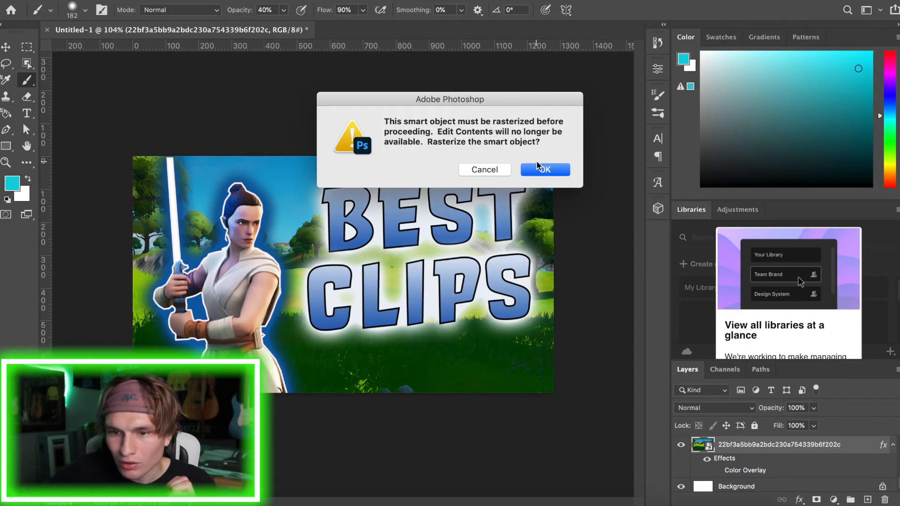
left_click(544, 169)
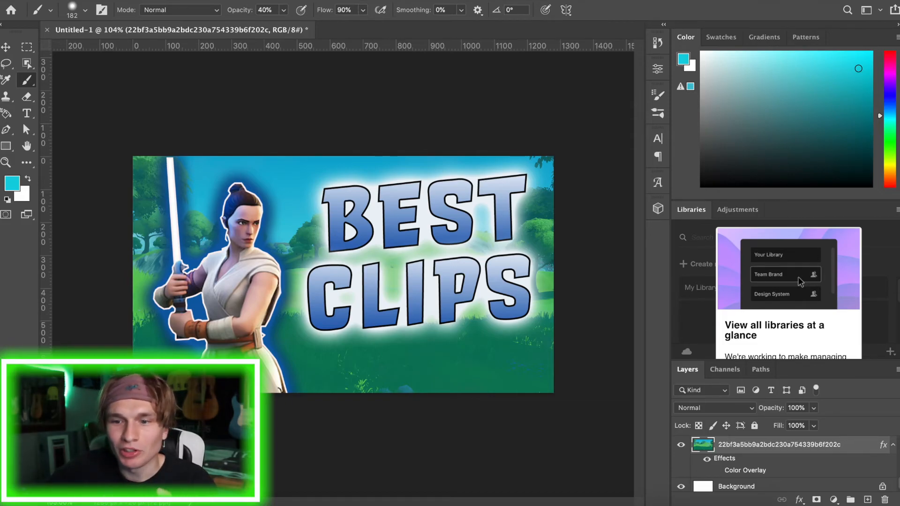
scroll(851, 443, "down", 1)
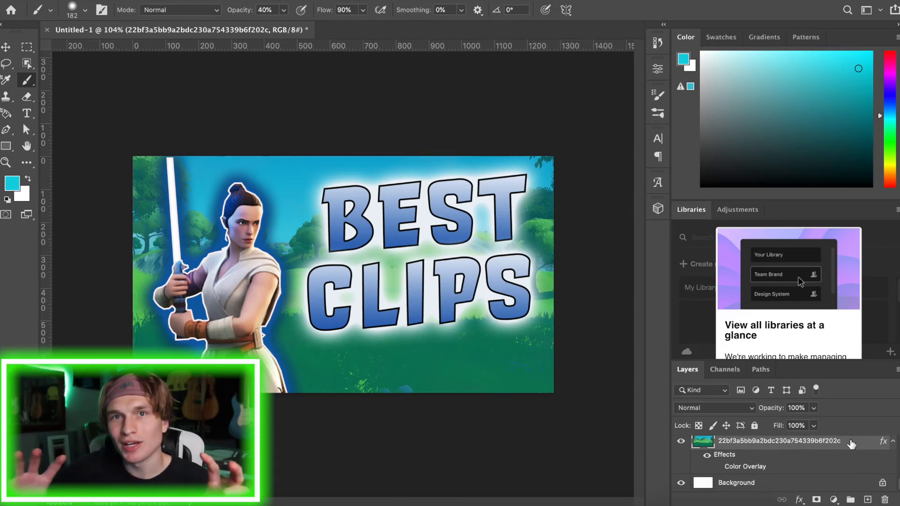